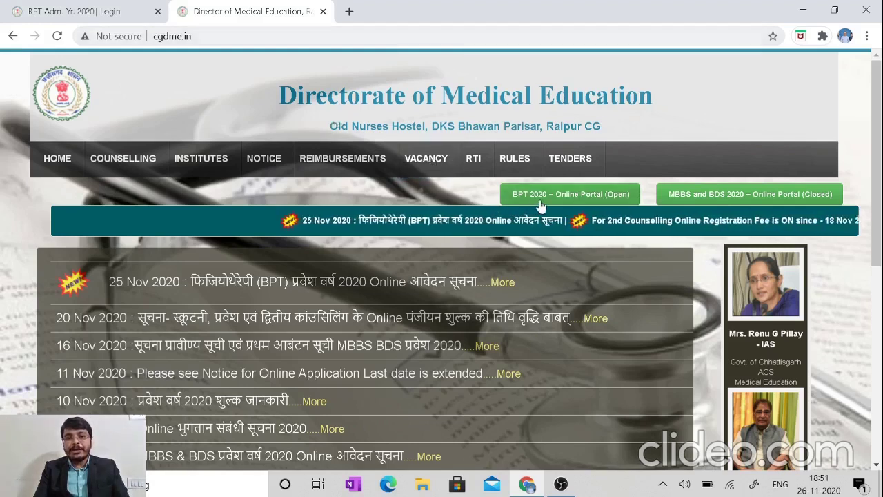
Step: Open the BPT 2020 online portal and its application form for applicants who already paid the fee during the MBBS/BDS application
click(603, 200)
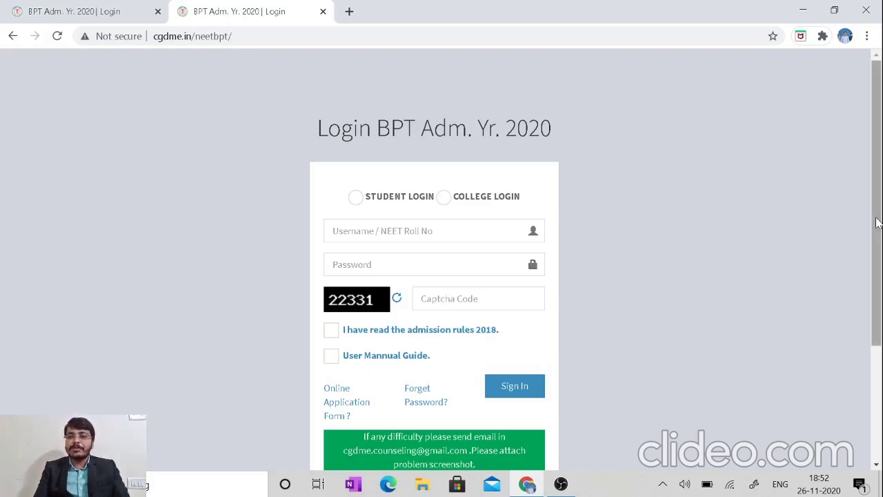
drag(877, 222, 879, 343)
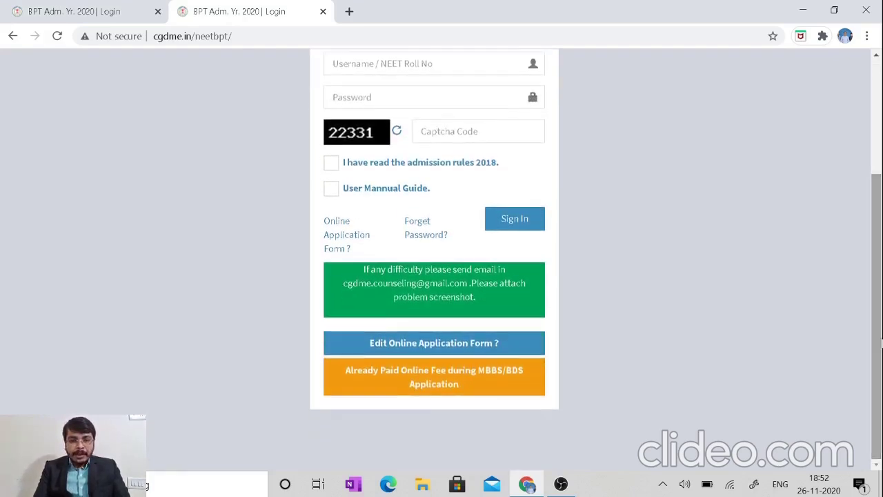
click(454, 377)
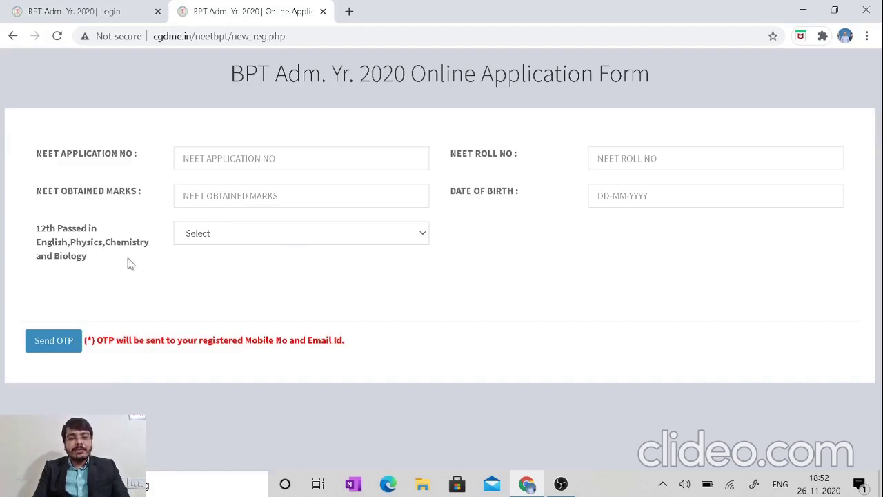
Step: Set 12th Passed in English, Physics, Chemistry and Biology to Yes and review the marks fields of the form
click(425, 233)
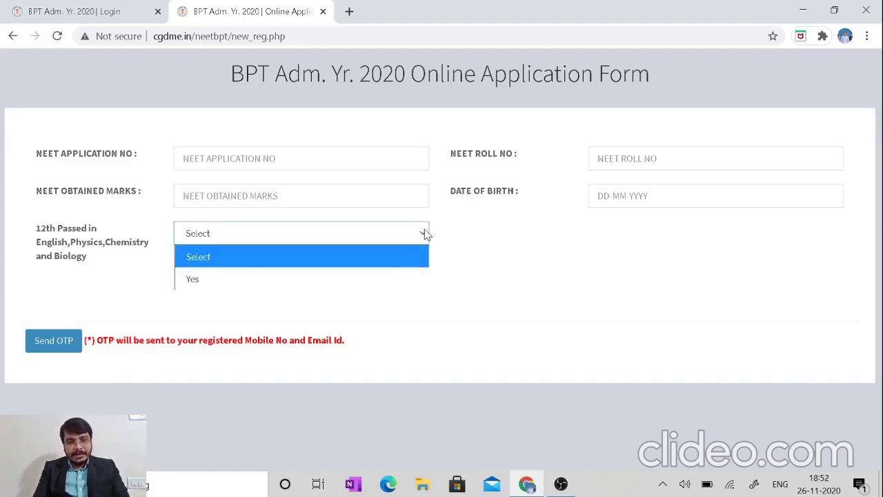
click(361, 277)
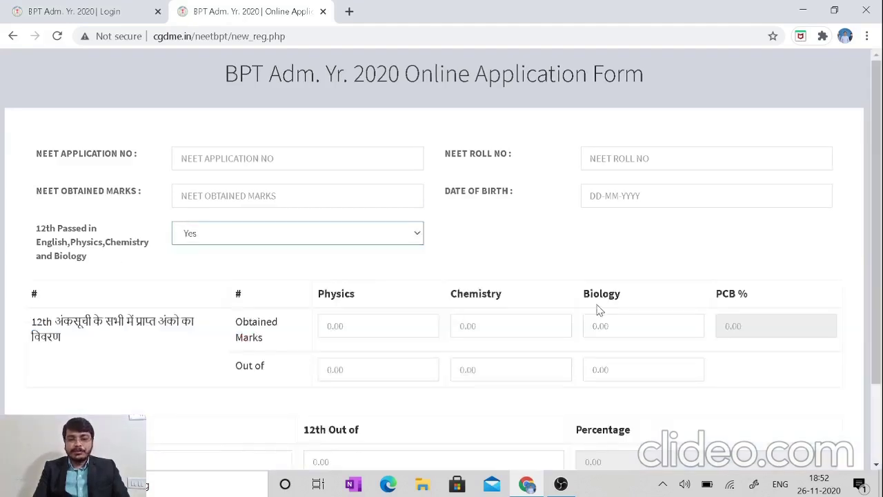
drag(879, 257, 880, 329)
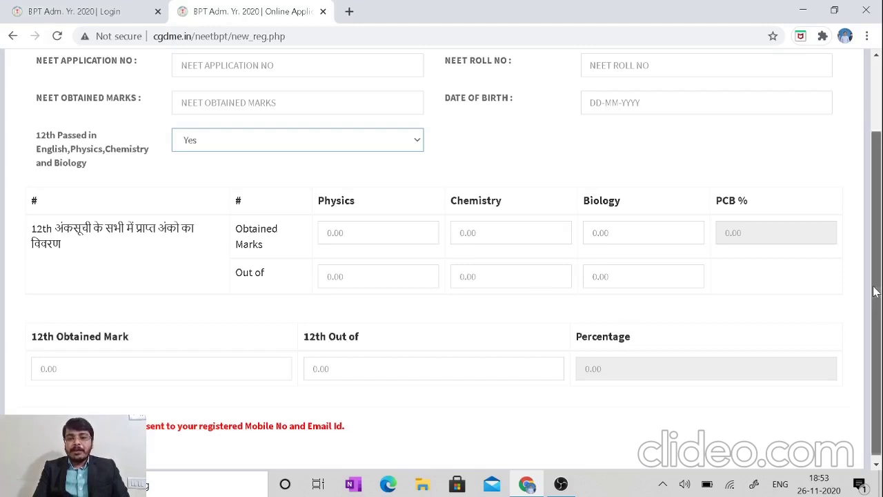
scroll(877, 338, down, 1)
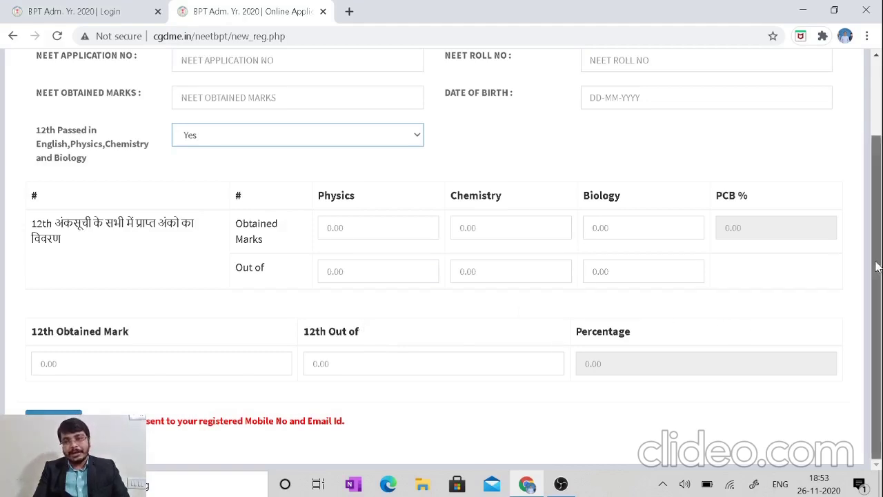
drag(879, 268, 880, 163)
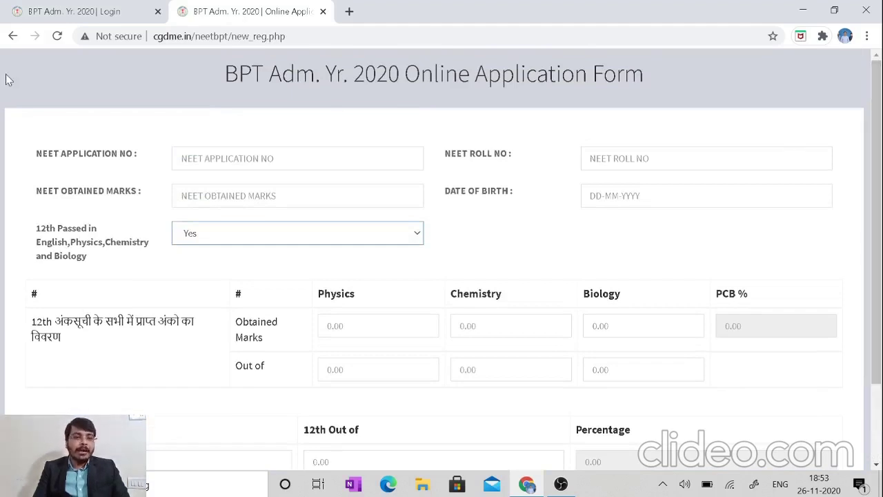
Step: Return to the BPT login page and open the Online Application Form for a new registration
click(12, 37)
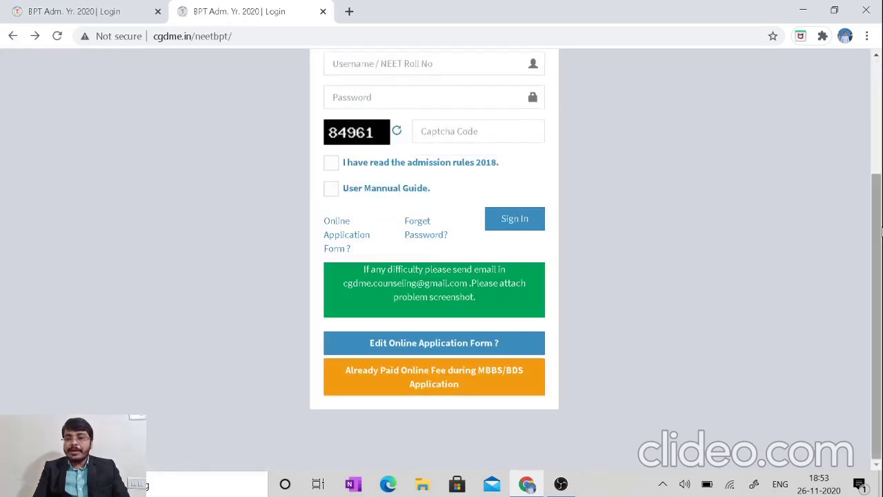
drag(876, 235, 876, 152)
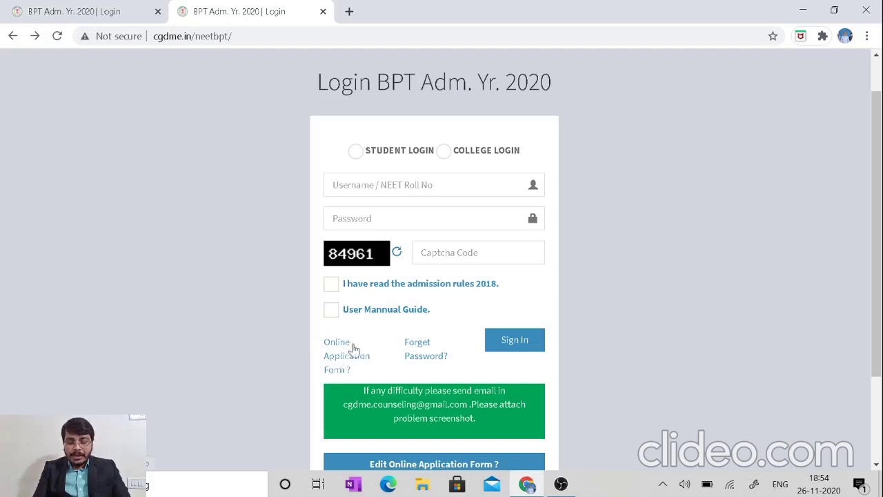
click(339, 361)
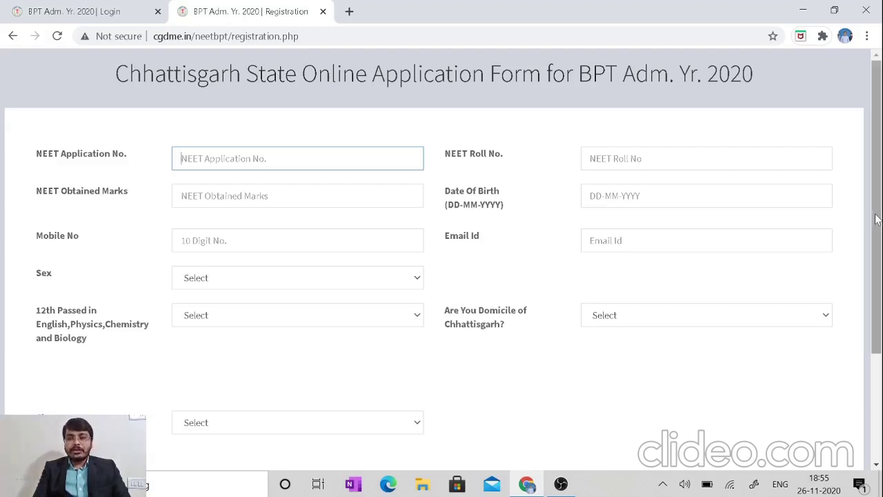
Step: Set Sex to Male and 12th Passed in English, Physics, Chemistry and Biology to Yes in the registration form
drag(879, 215, 878, 280)
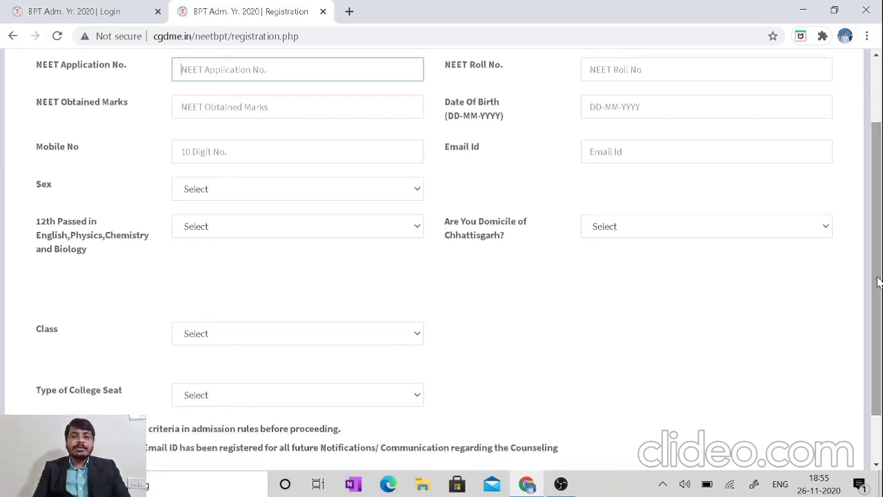
click(416, 197)
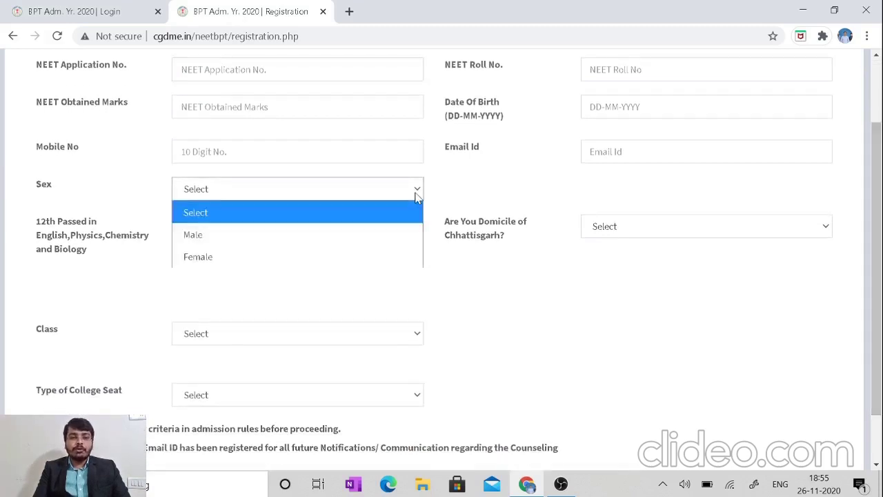
click(371, 233)
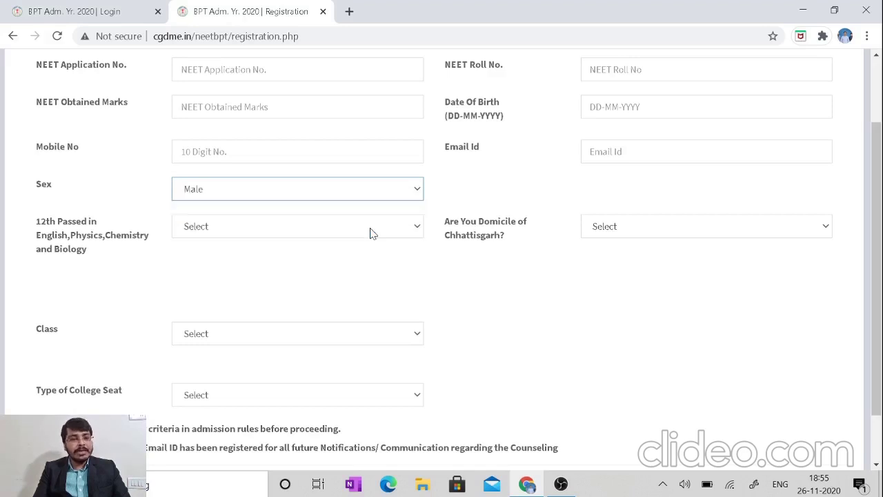
click(417, 228)
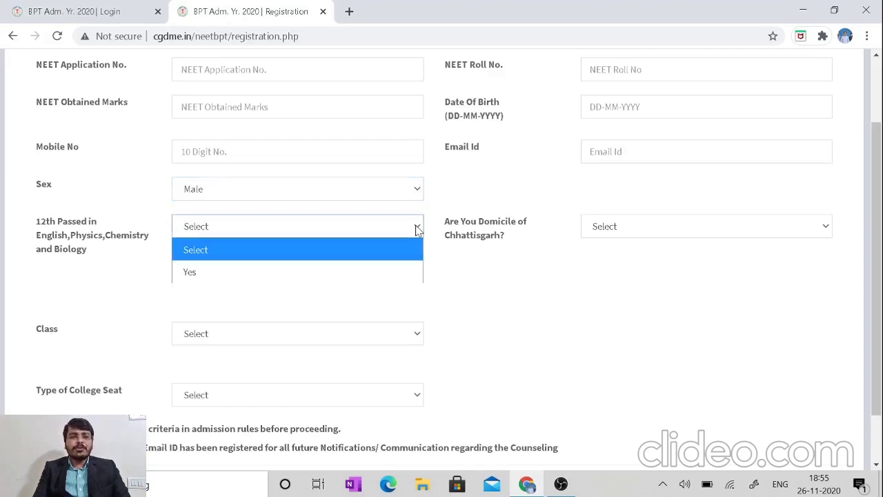
click(349, 270)
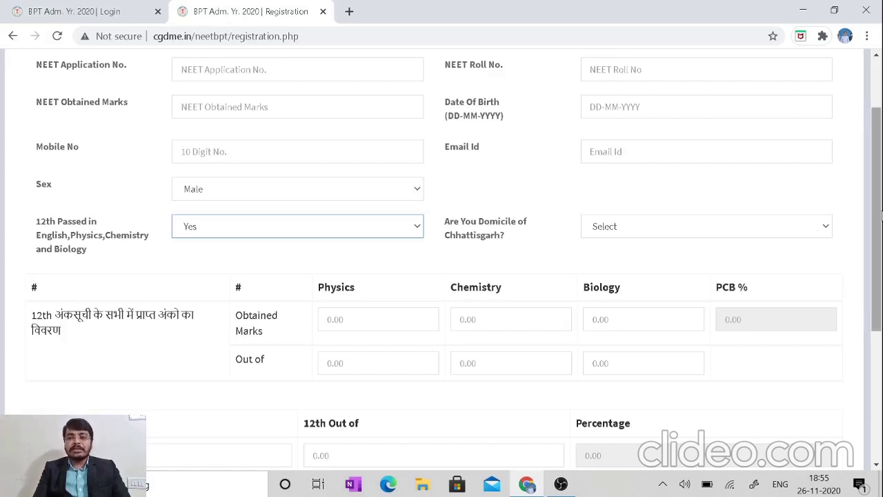
Step: Set the Chhattisgarh domicile question to Yes and the state that issued the caste certificate to Chhattisgarh
scroll(878, 218, down, 1)
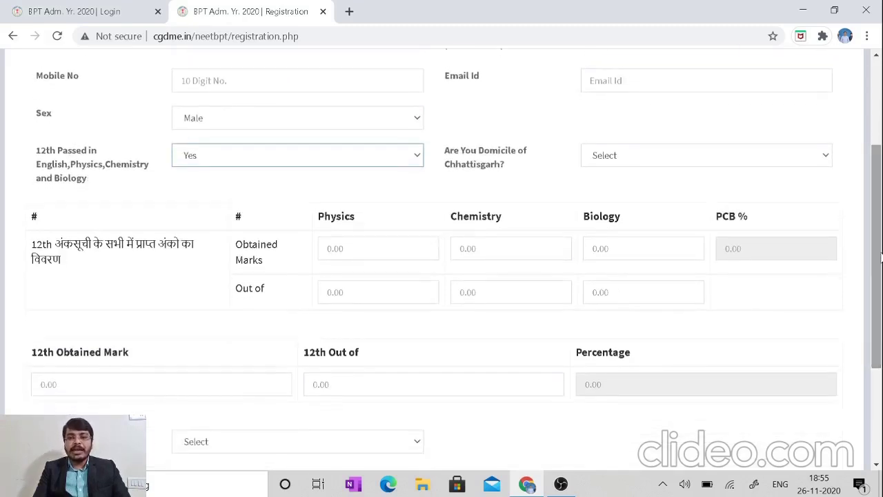
click(828, 158)
click(747, 204)
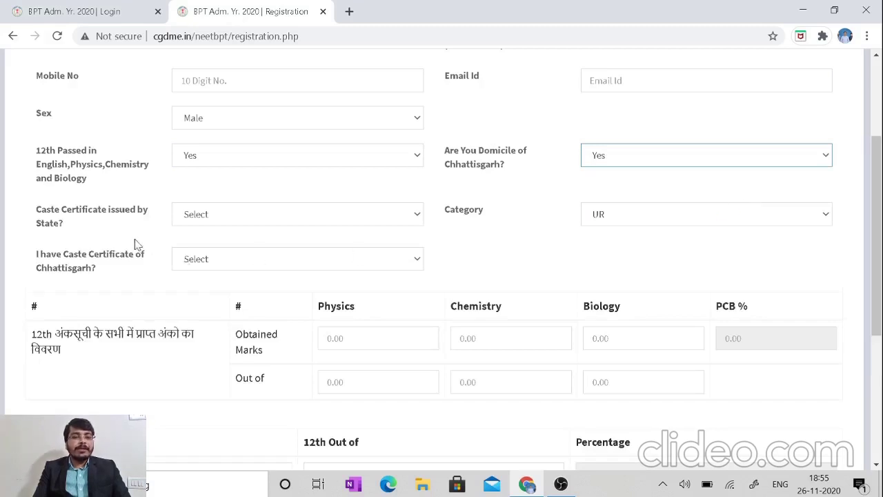
click(418, 217)
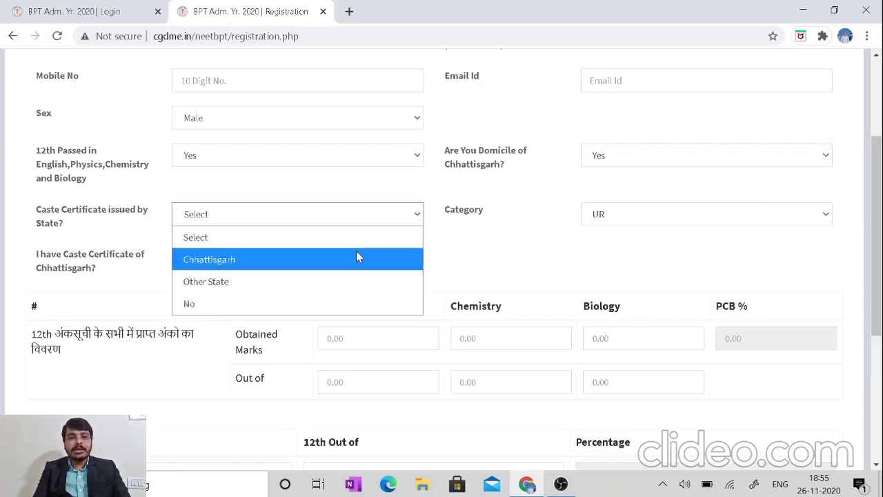
click(268, 269)
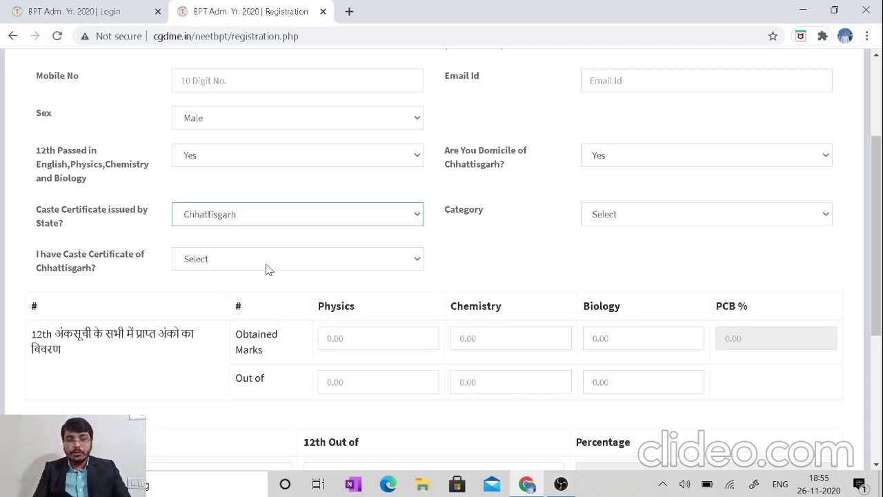
Step: Try the case without a caste certificate: issuing state No, Category UR and Chhattisgarh caste certificate No
click(291, 218)
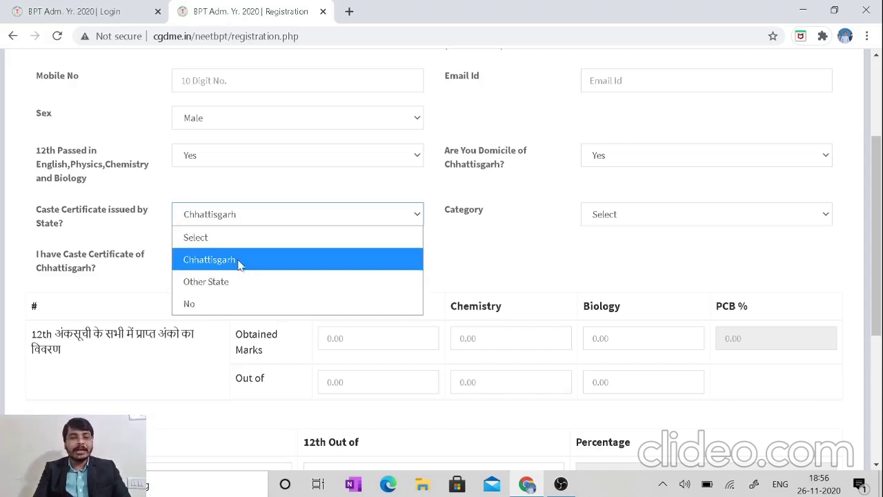
click(213, 308)
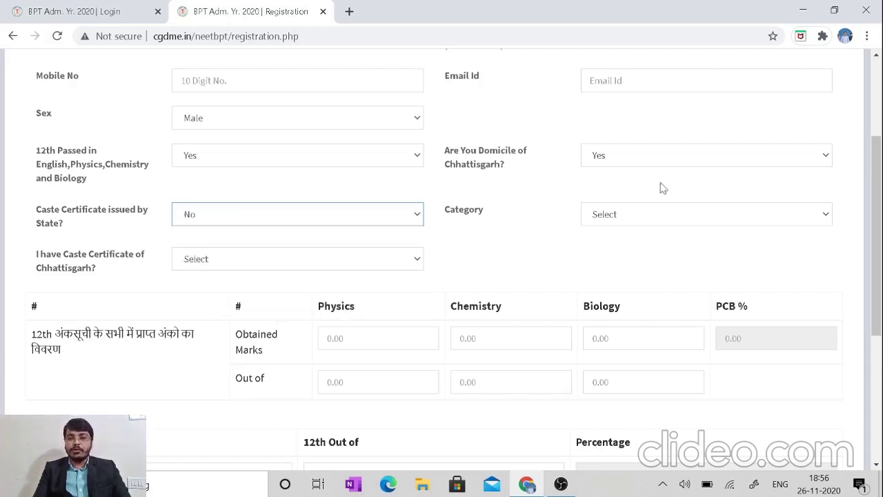
click(822, 219)
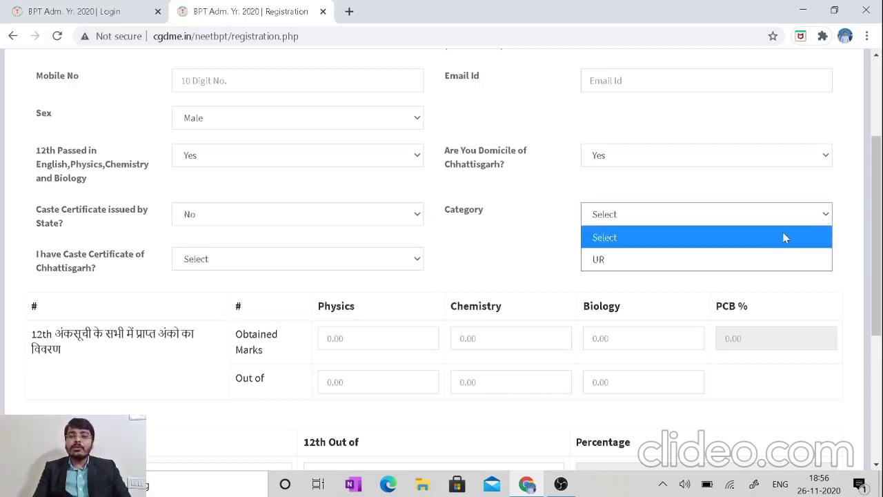
click(735, 260)
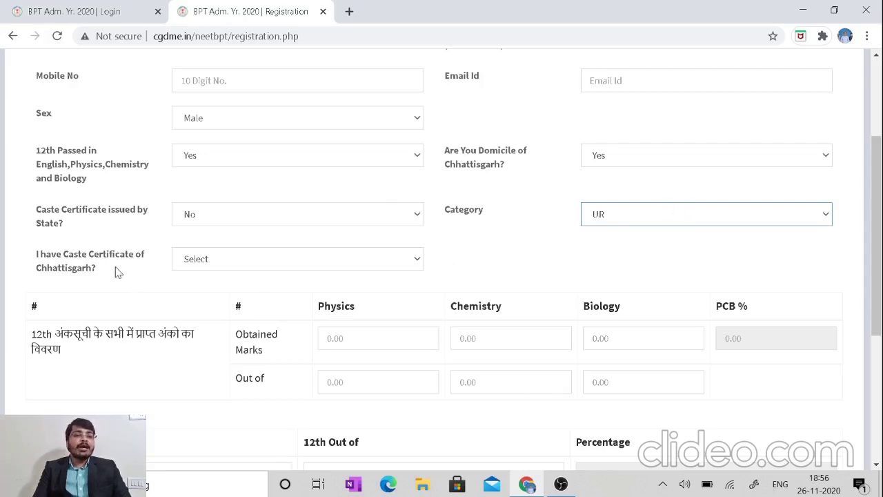
click(319, 263)
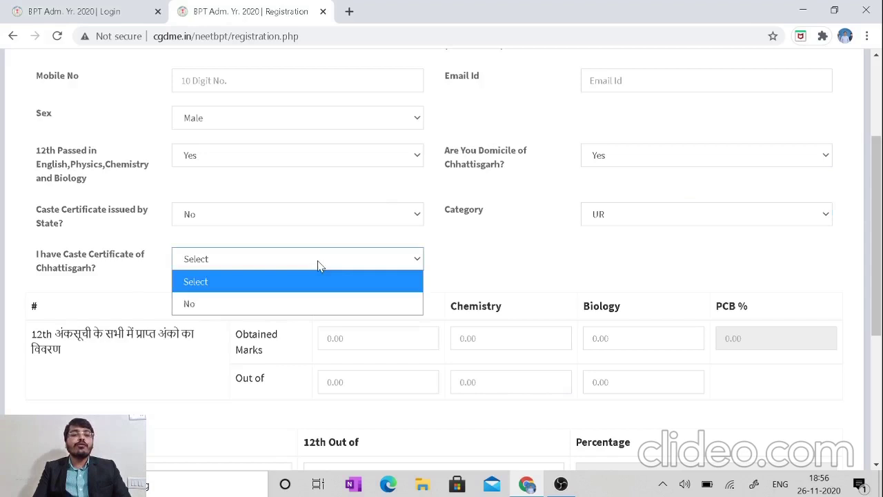
click(282, 299)
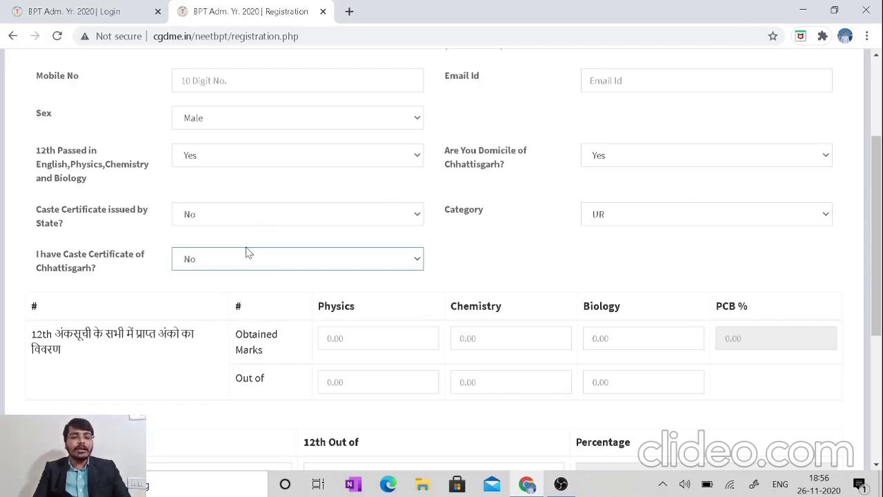
Step: Set the caste certificate's issuing state to Chhattisgarh and review the available Category options without choosing one
click(413, 217)
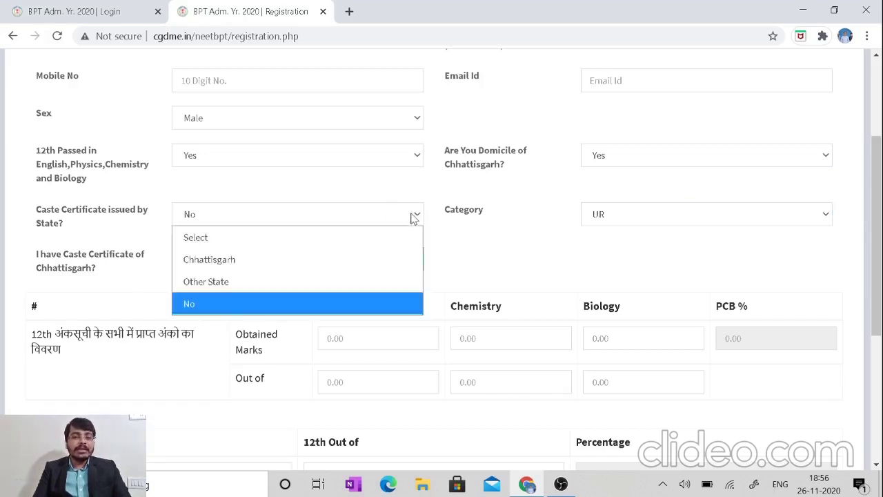
click(312, 266)
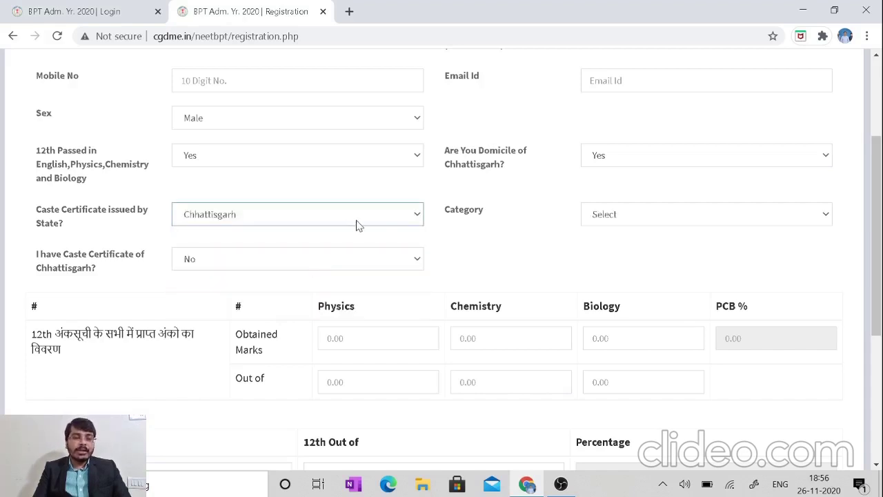
click(789, 217)
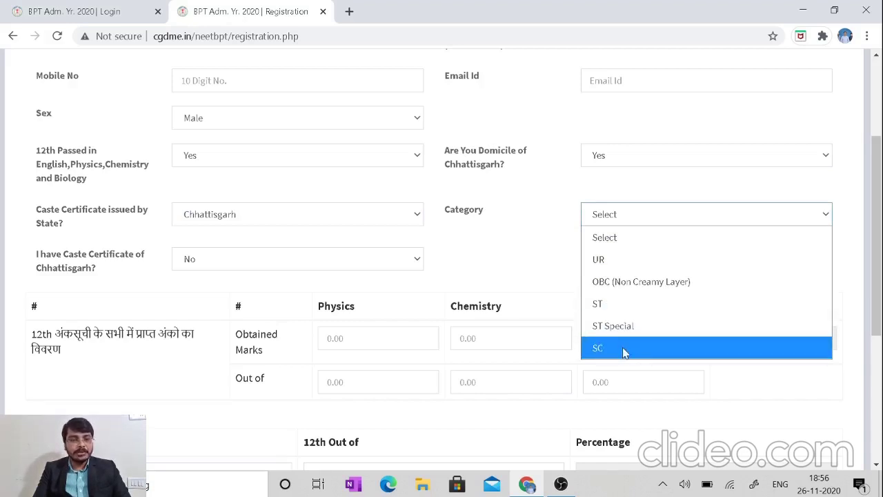
click(510, 258)
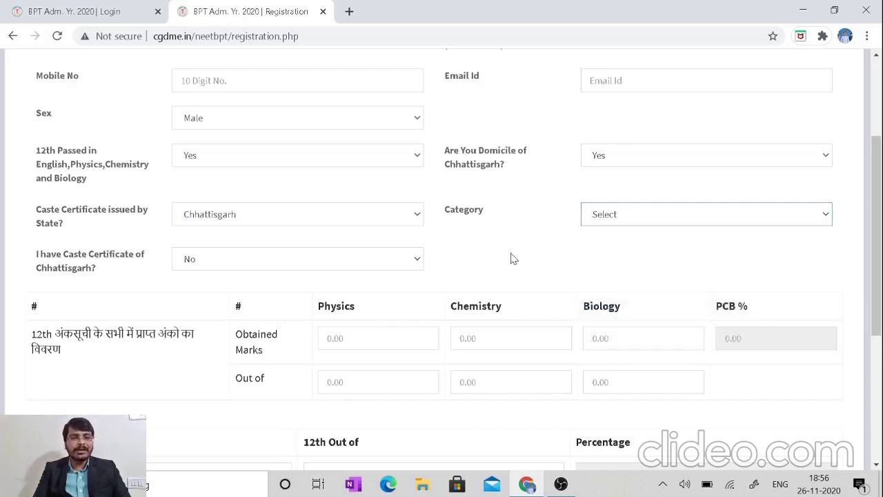
Step: Set Category to ST and answer Yes to having a caste certificate of Chhattisgarh
click(416, 262)
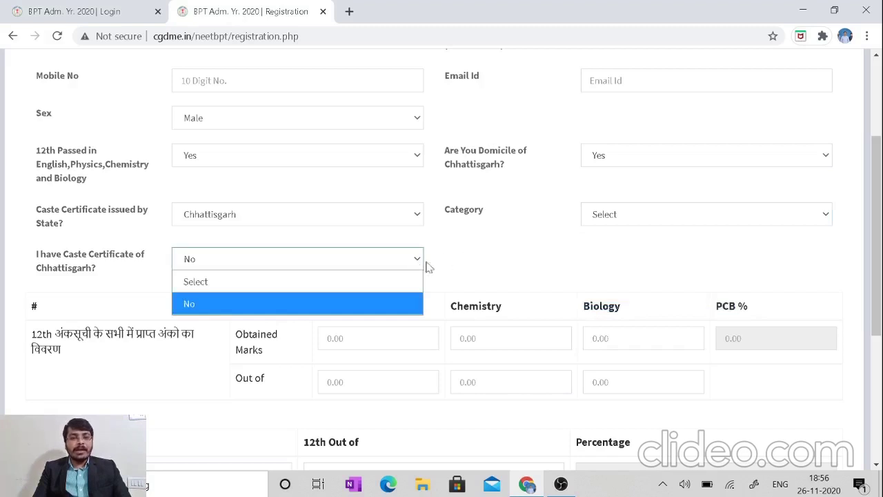
click(700, 225)
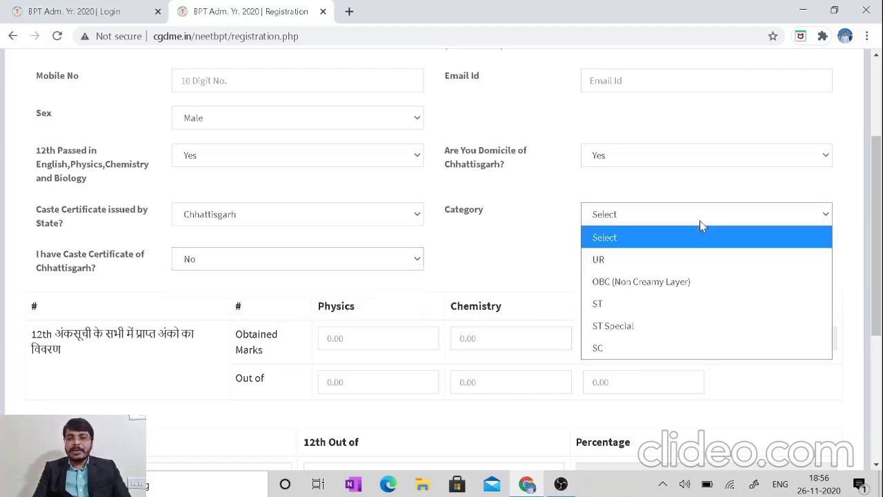
click(641, 310)
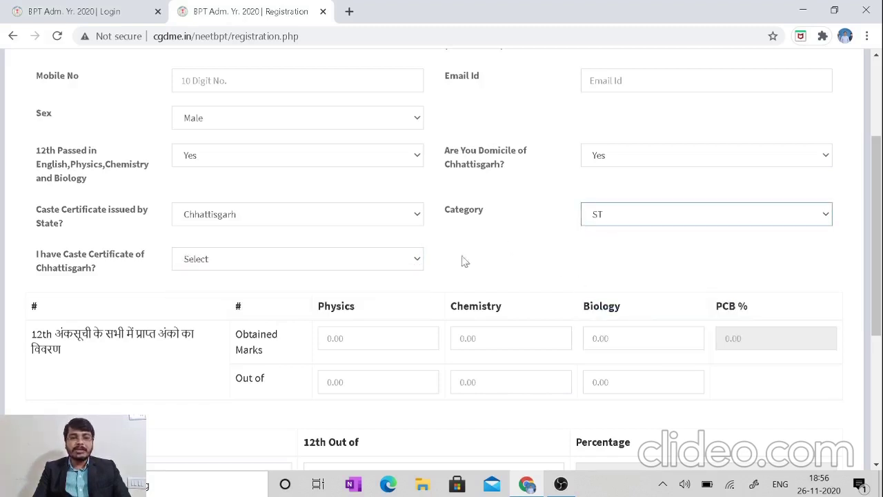
click(416, 261)
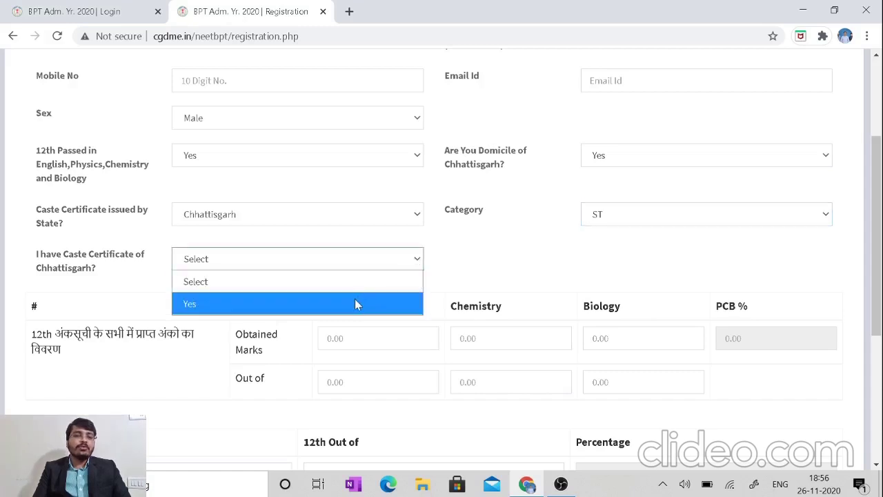
click(356, 303)
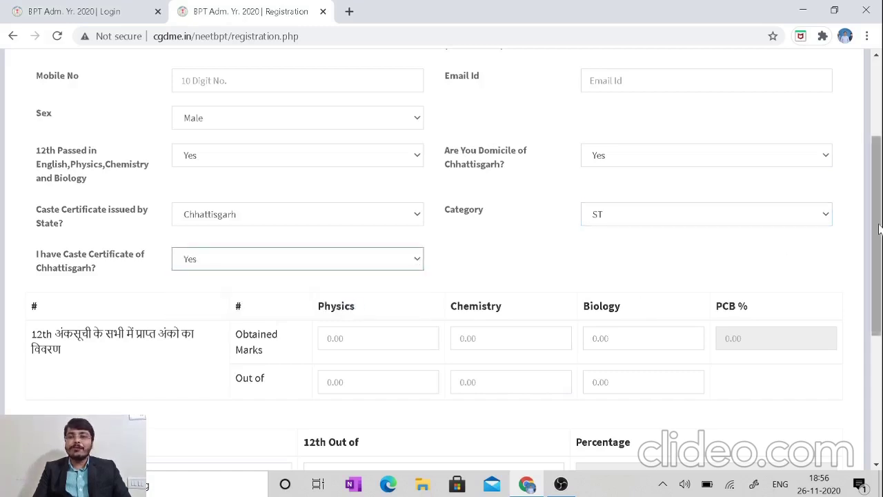
Step: Set the Class field below the 12th marks tables to No
drag(879, 229, 881, 289)
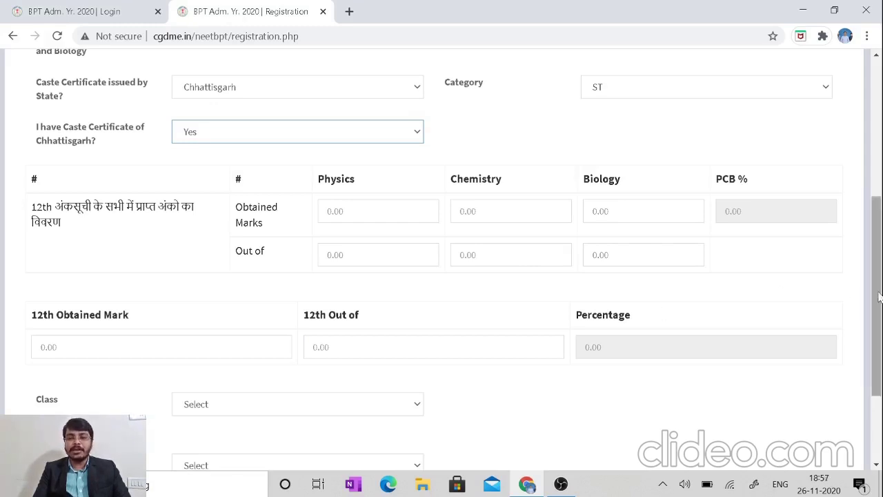
scroll(880, 297, down, 2)
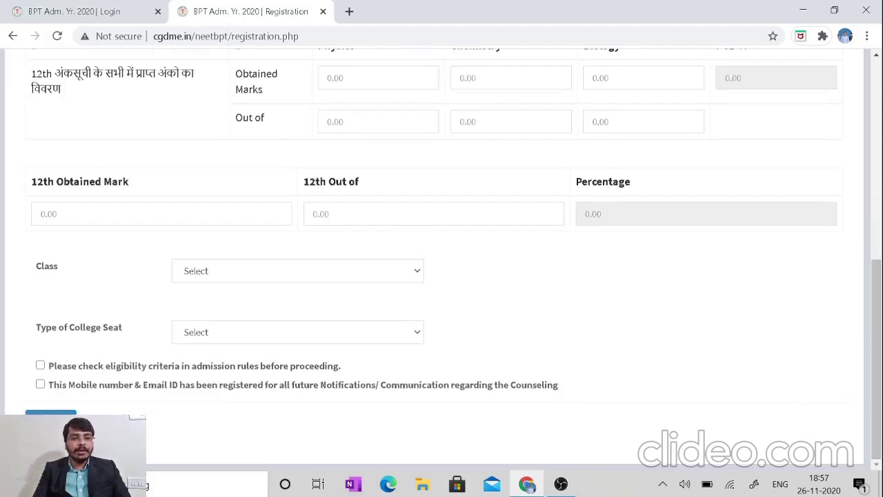
click(422, 277)
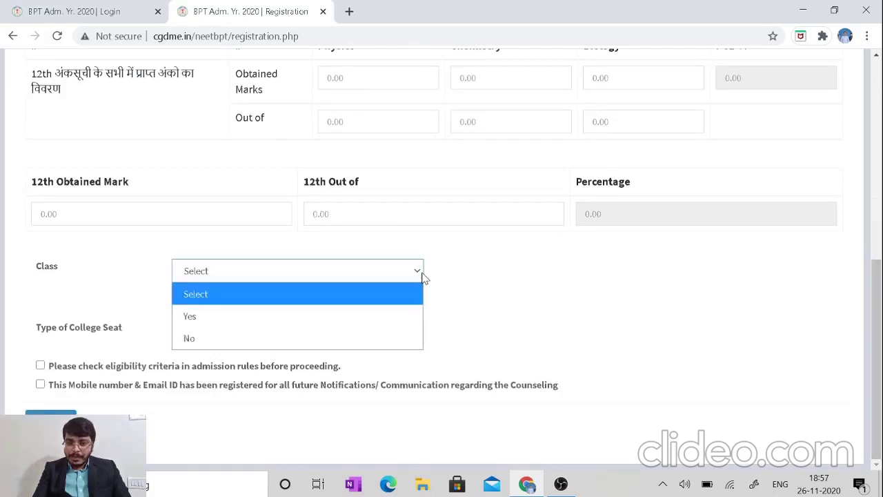
click(520, 281)
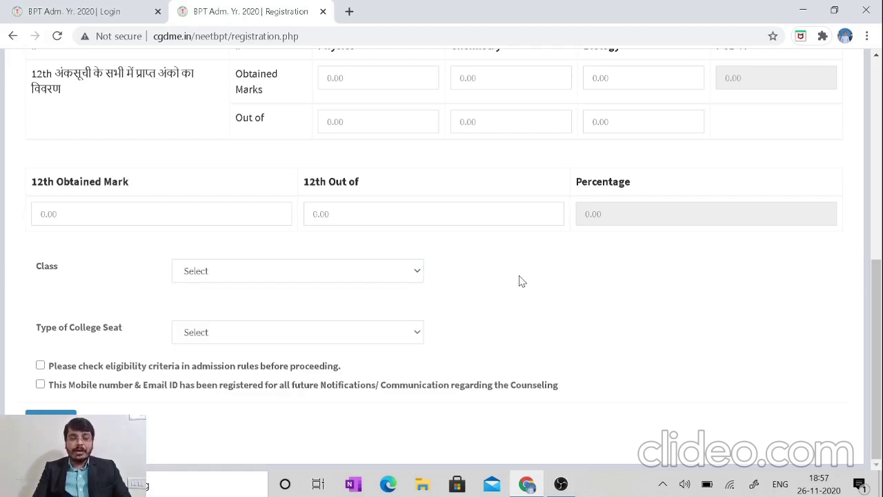
click(416, 276)
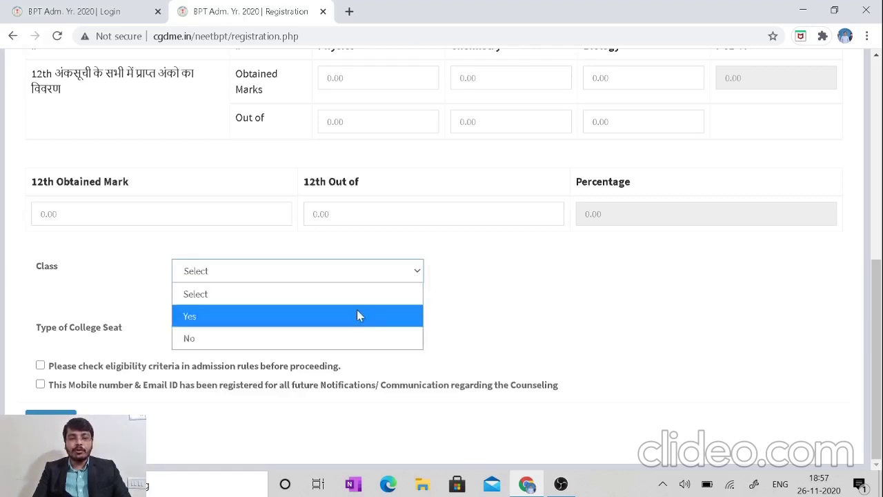
click(343, 344)
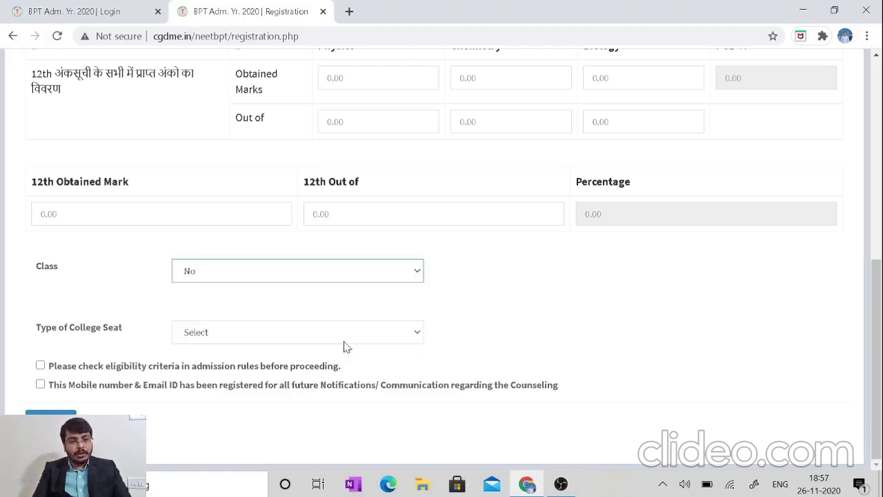
Step: Review the available Type of College Seat options without choosing one, and return to the start of the application form
click(415, 333)
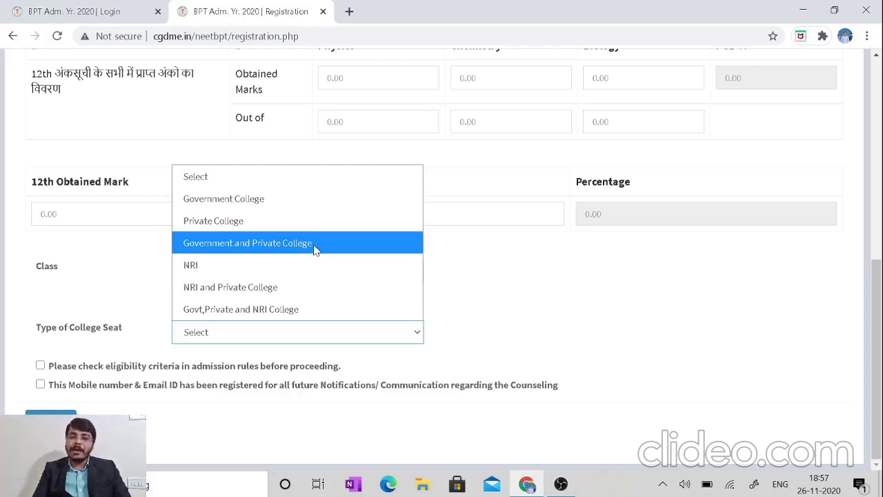
click(574, 297)
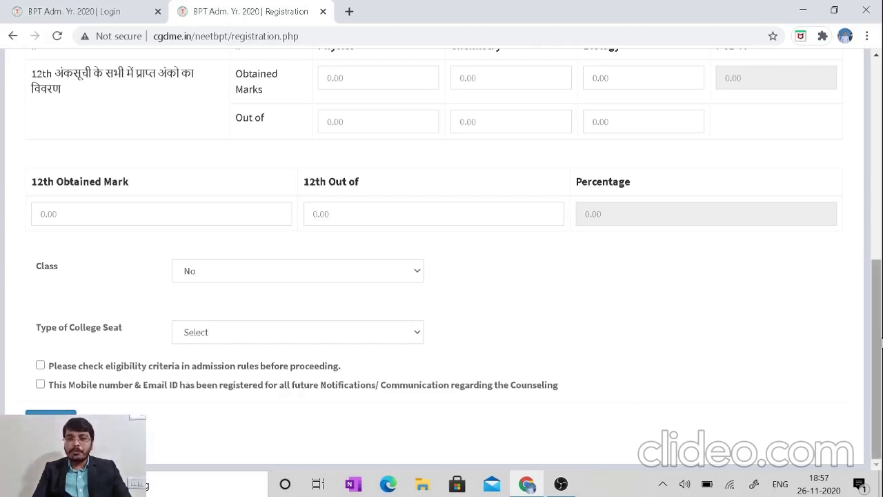
drag(877, 342, 879, 135)
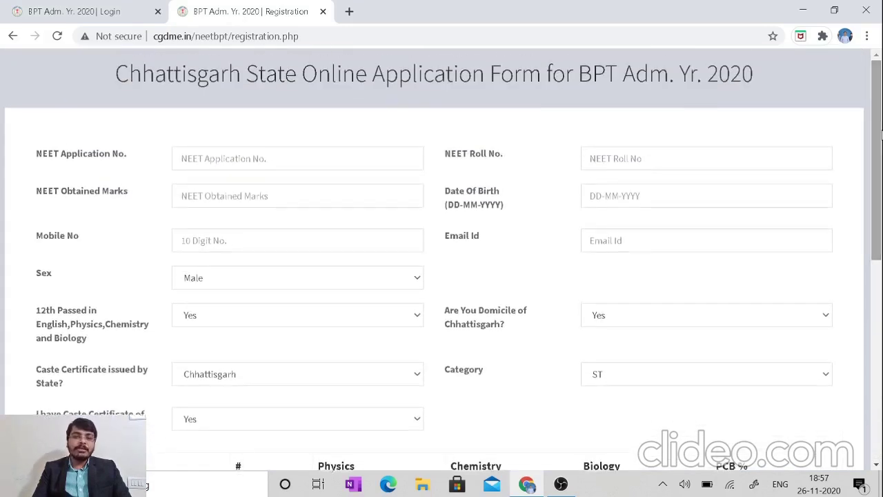